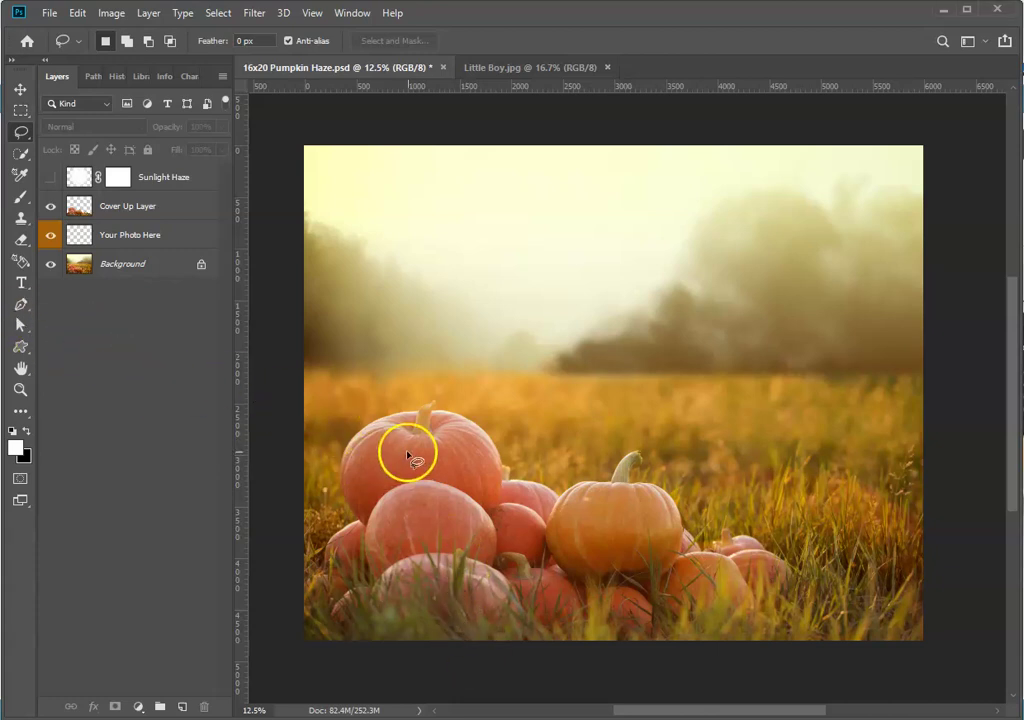
- Target the Your Photo Here layer in the Pumpkin Haze template
{"action": "left_click", "coordinate": [137, 240]}
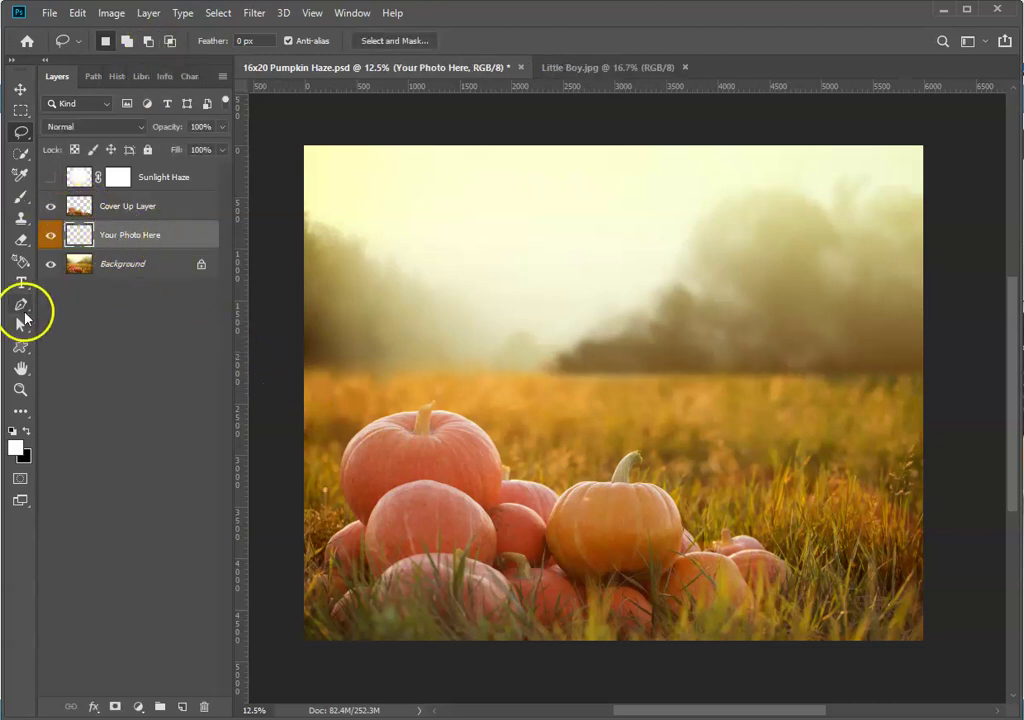
{"action": "left_click_drag", "start_coordinate": [201, 264], "coordinate": [197, 257]}
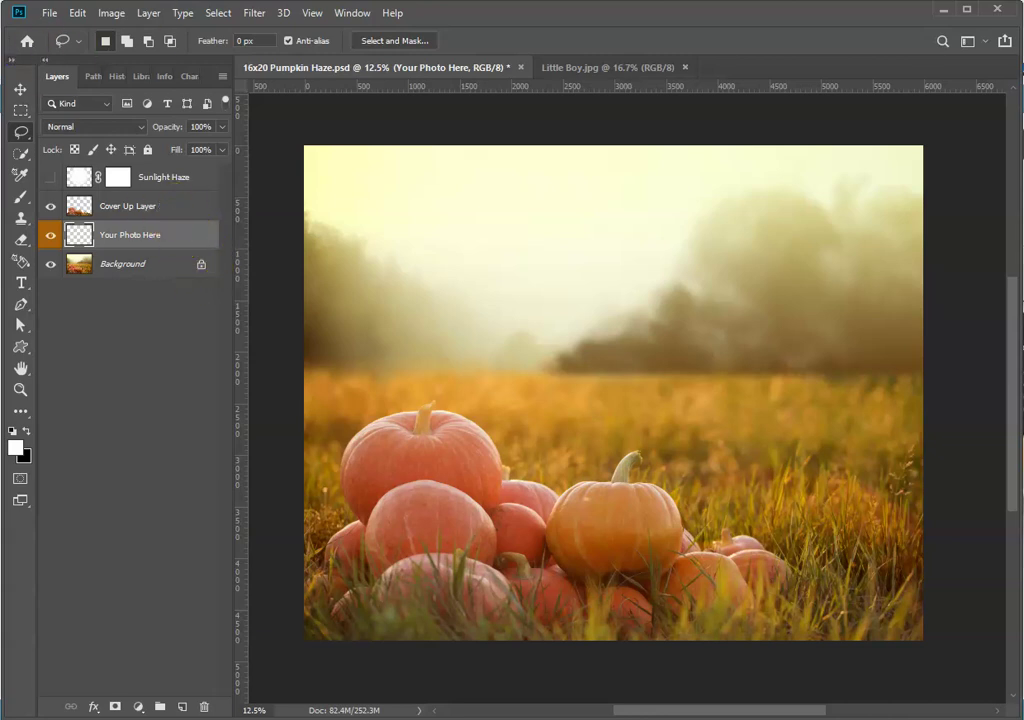
- Drag the Little Boy photo into the Pumpkin Haze file as Layer 1 using the Move tool
{"action": "left_click", "coordinate": [640, 67]}
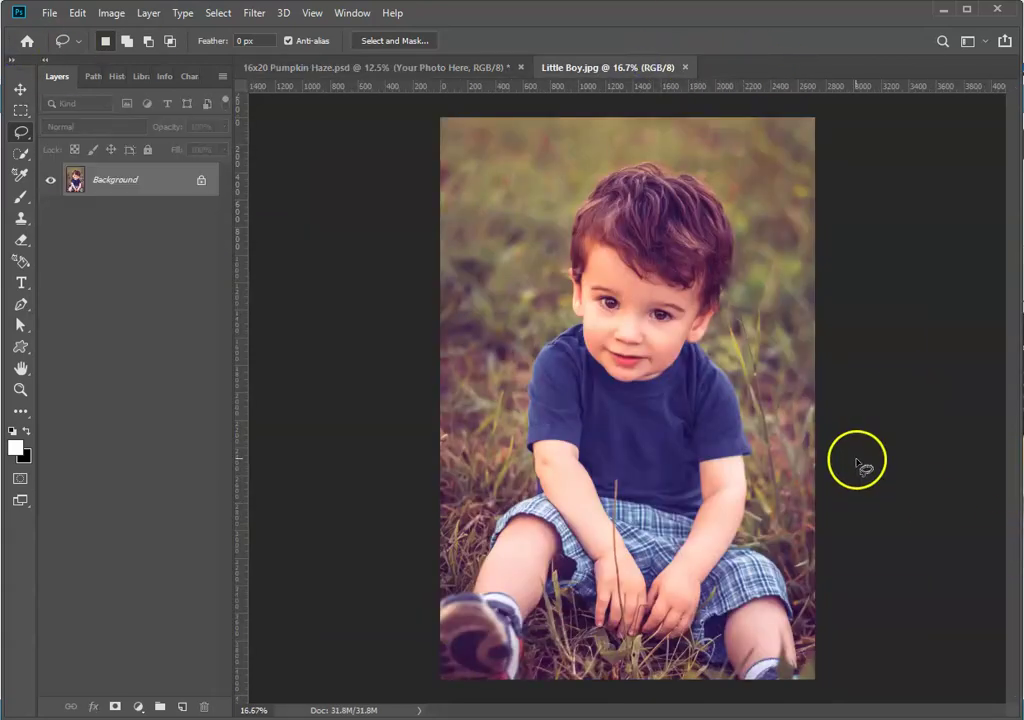
{"action": "left_click", "coordinate": [21, 93]}
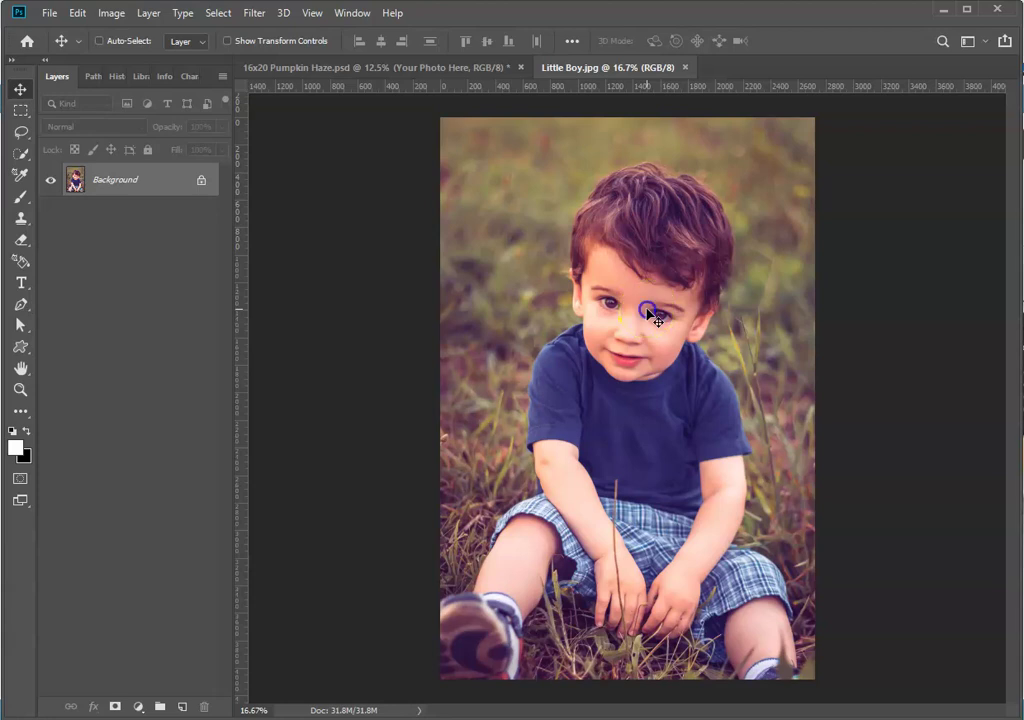
{"action": "mouse_move", "coordinate": [650, 313]}
{"action": "left_mouse_down"}
{"action": "mouse_move", "coordinate": [512, 201]}
{"action": "mouse_move", "coordinate": [416, 58]}
{"action": "mouse_move", "coordinate": [402, 60]}
{"action": "mouse_move", "coordinate": [555, 290]}
{"action": "mouse_move", "coordinate": [608, 274]}
{"action": "mouse_move", "coordinate": [617, 290]}
{"action": "mouse_move", "coordinate": [587, 350]}
{"action": "mouse_move", "coordinate": [613, 292]}
{"action": "mouse_move", "coordinate": [622, 327]}
{"action": "mouse_move", "coordinate": [649, 326]}
{"action": "left_mouse_up"}
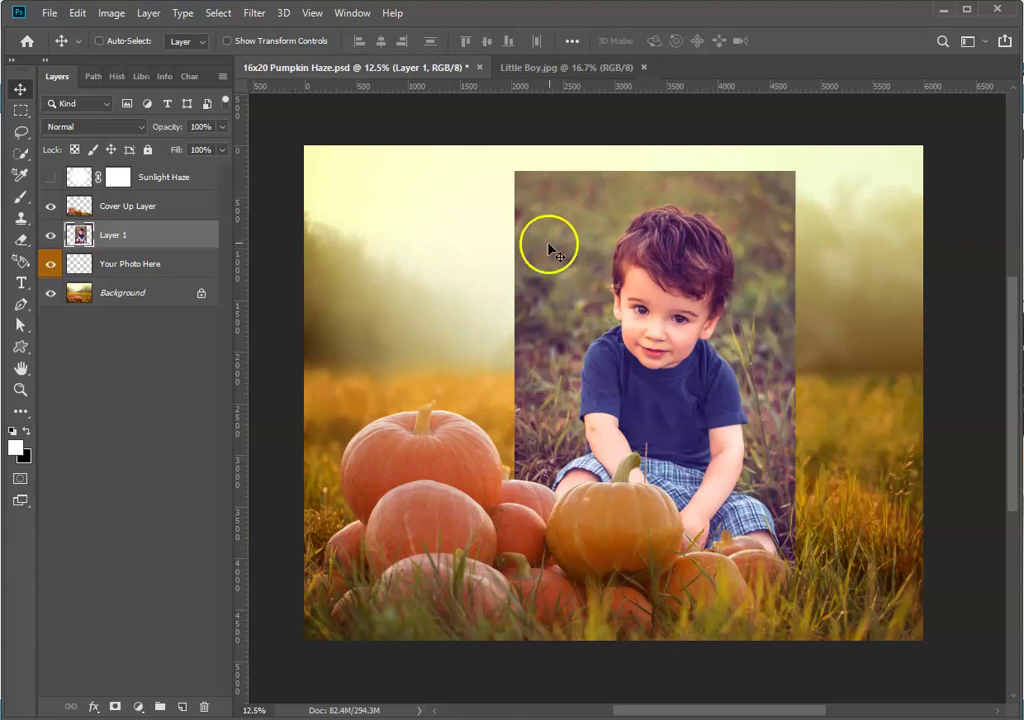
- Scale the boy photo up to about 116% and nudge it down among the pumpkins
{"action": "key", "text": "ctrl"}
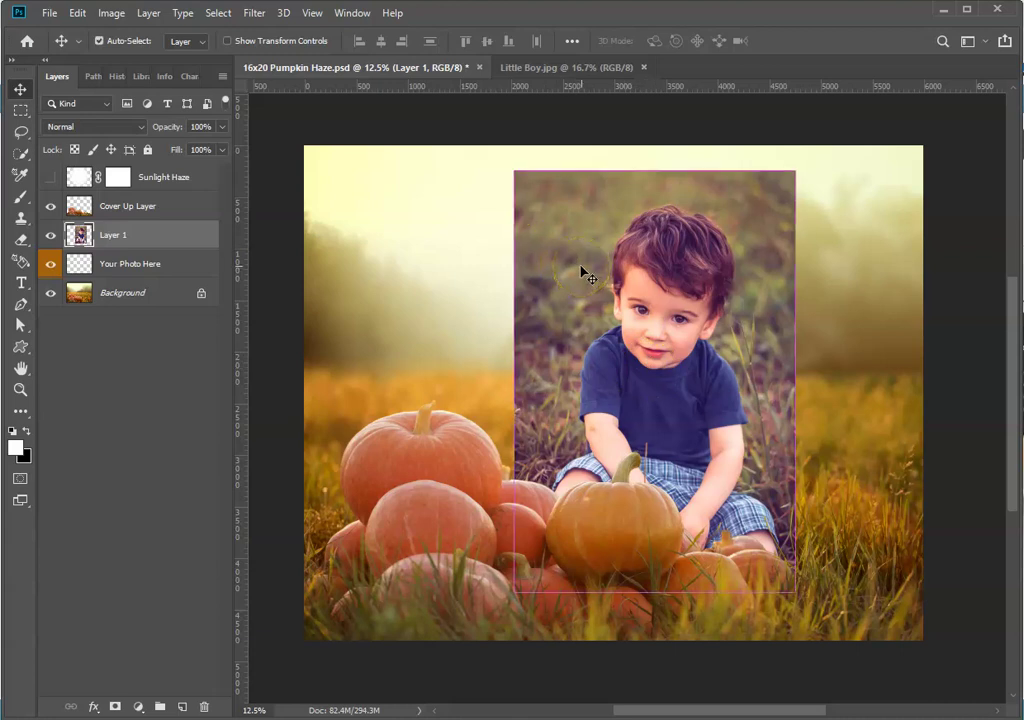
{"action": "key", "text": "ctrl+t"}
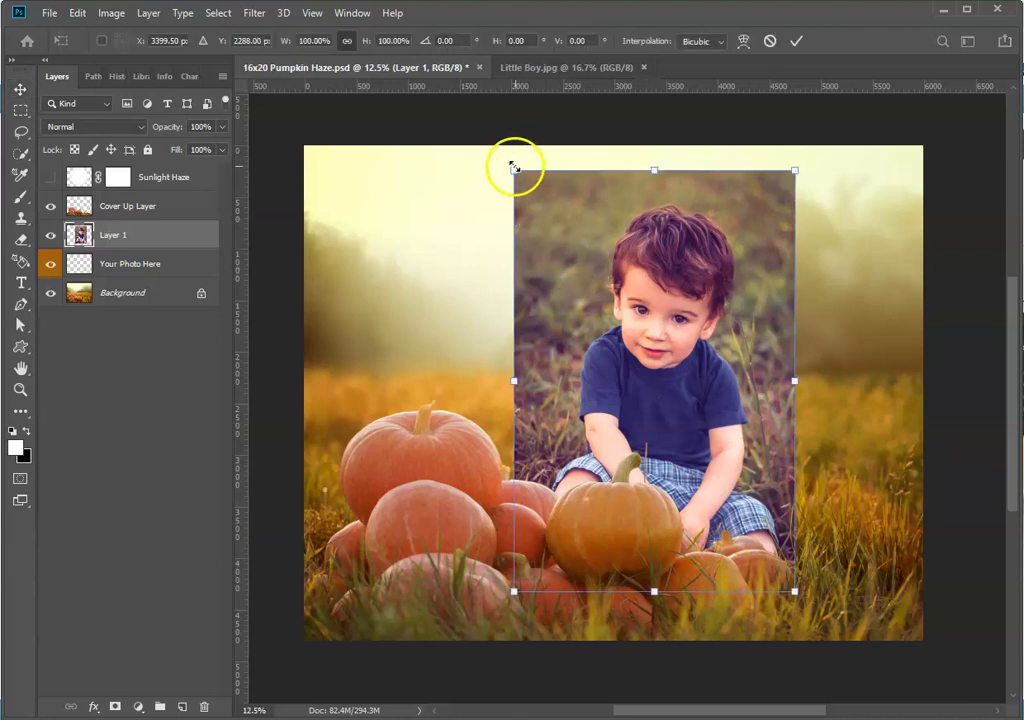
{"action": "left_click_drag", "start_coordinate": [510, 168], "coordinate": [474, 111]}
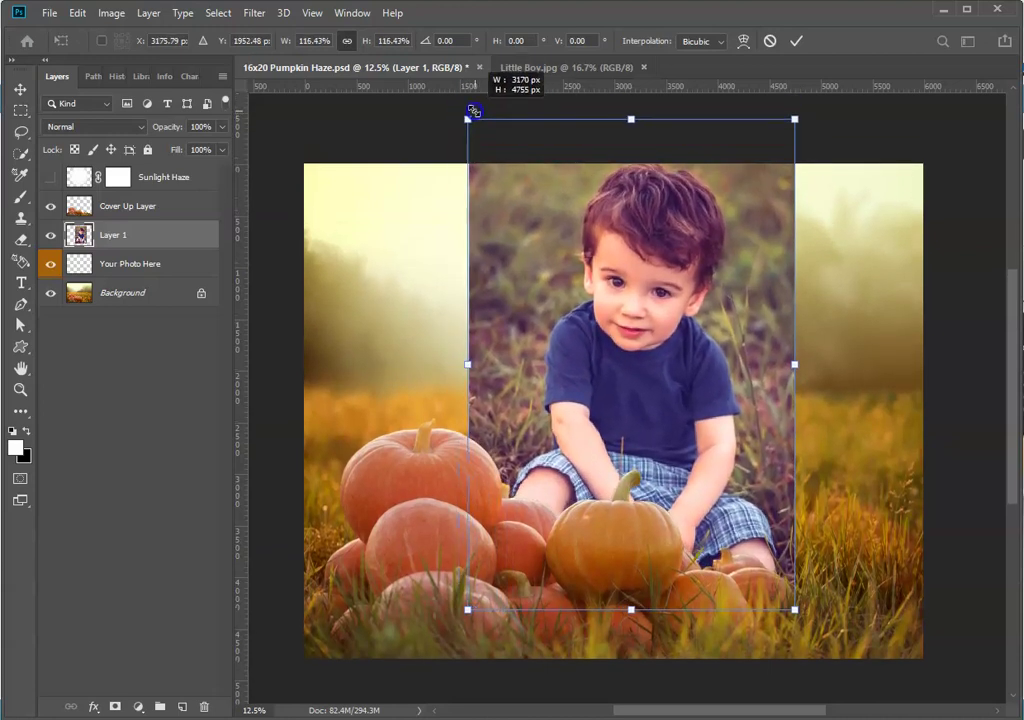
{"action": "left_click_drag", "start_coordinate": [617, 372], "coordinate": [641, 376]}
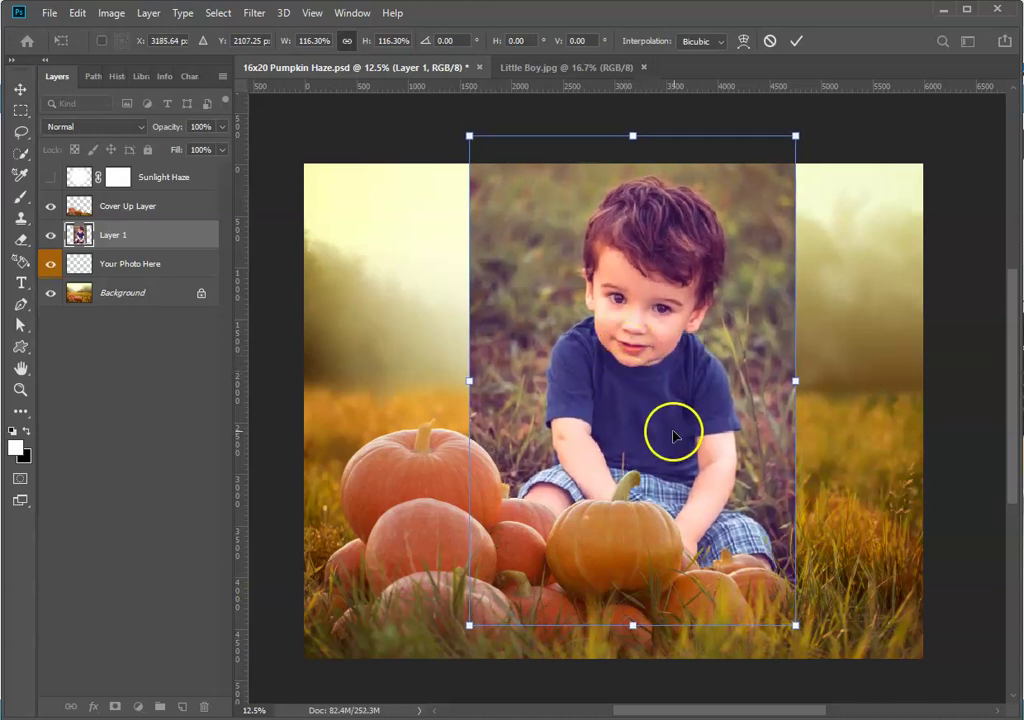
{"action": "key", "text": "Return"}
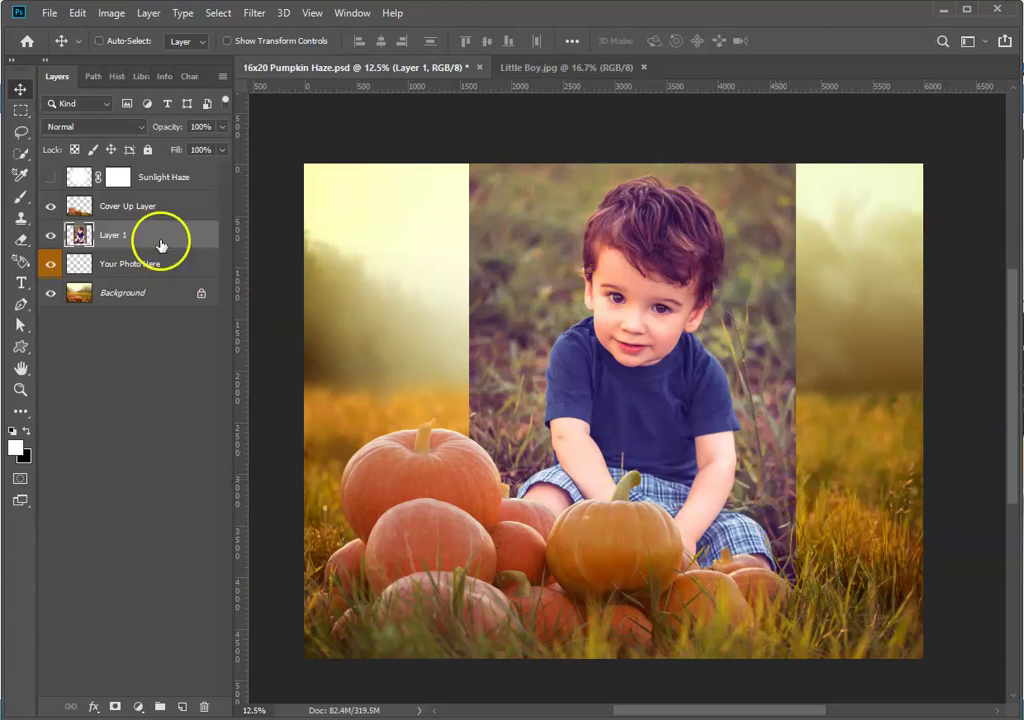
- Open Select and Mask for Layer 1 from the Lasso tool's options bar
{"action": "left_click", "coordinate": [21, 134]}
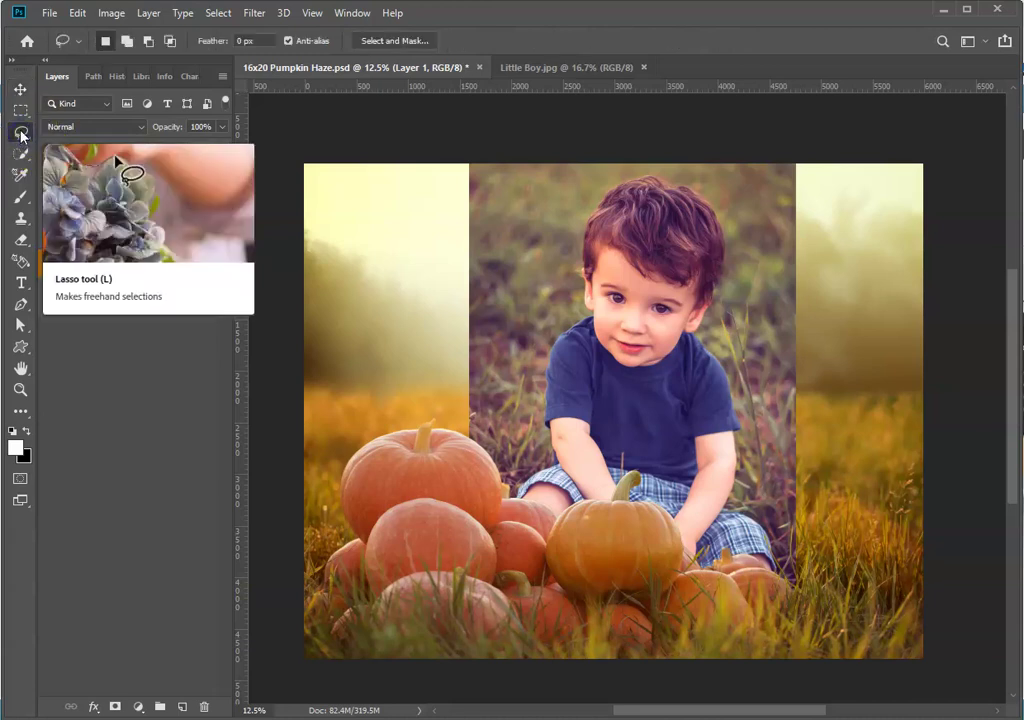
{"action": "left_click", "coordinate": [403, 45]}
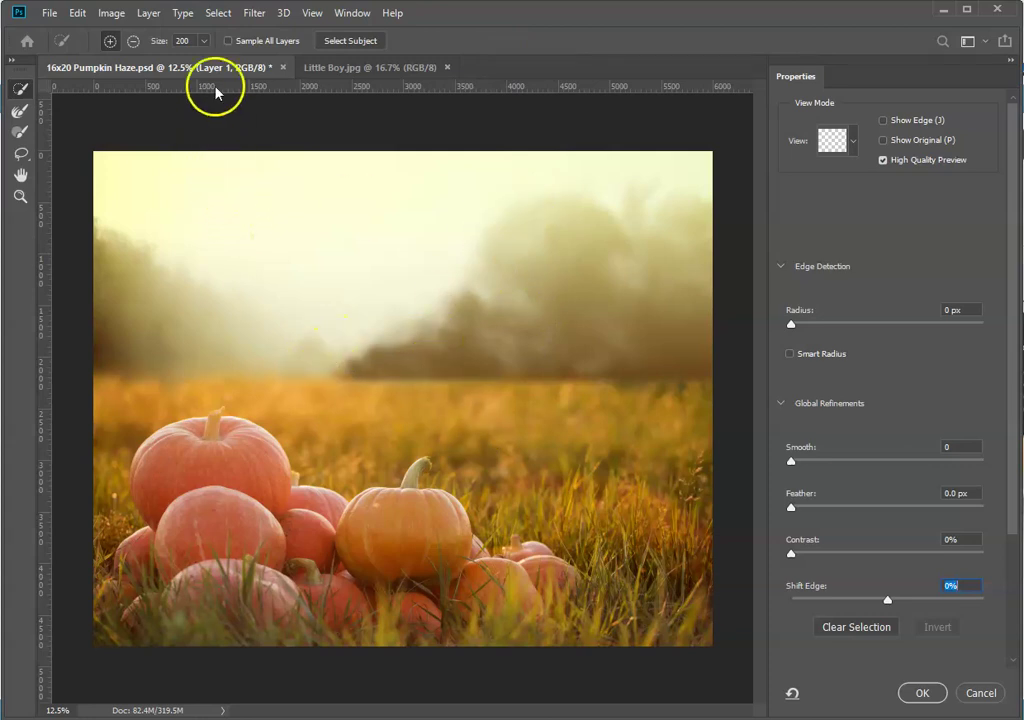
- Run Select Subject to cut out the boy, keeping the On Layers view mode
{"action": "left_click", "coordinate": [358, 42]}
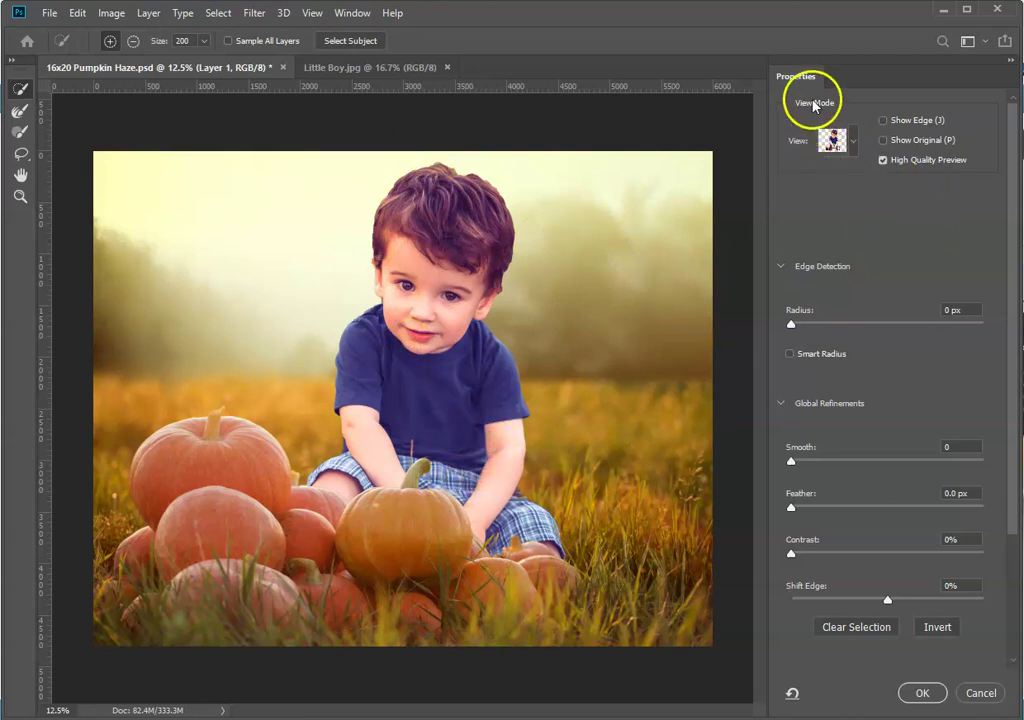
{"action": "left_click", "coordinate": [854, 142]}
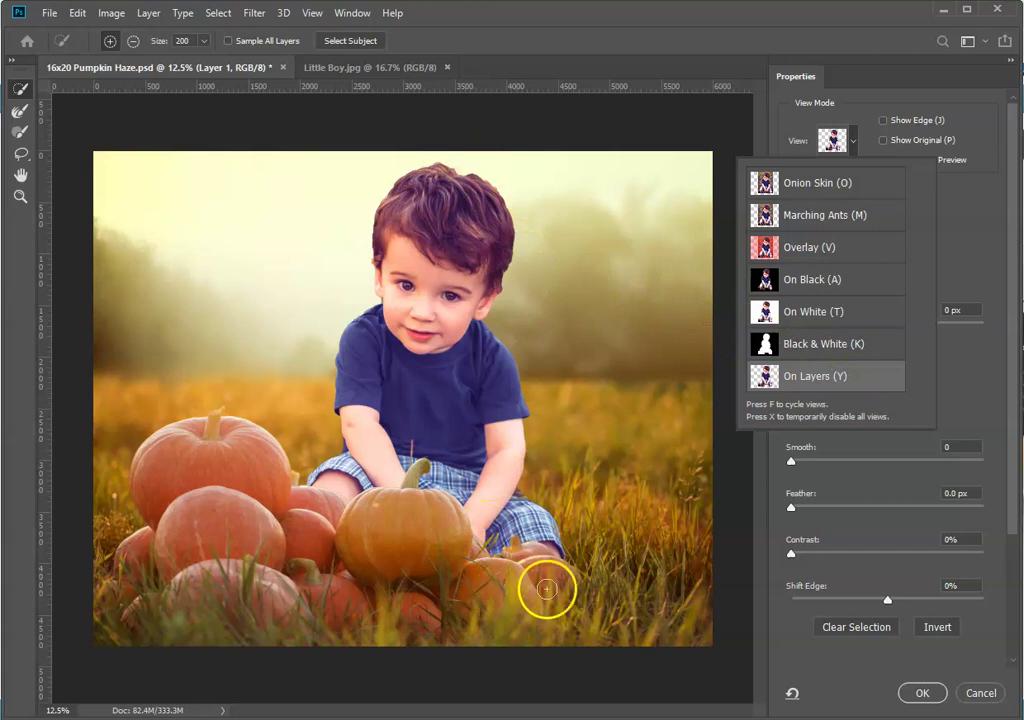
{"action": "left_click", "coordinate": [972, 218]}
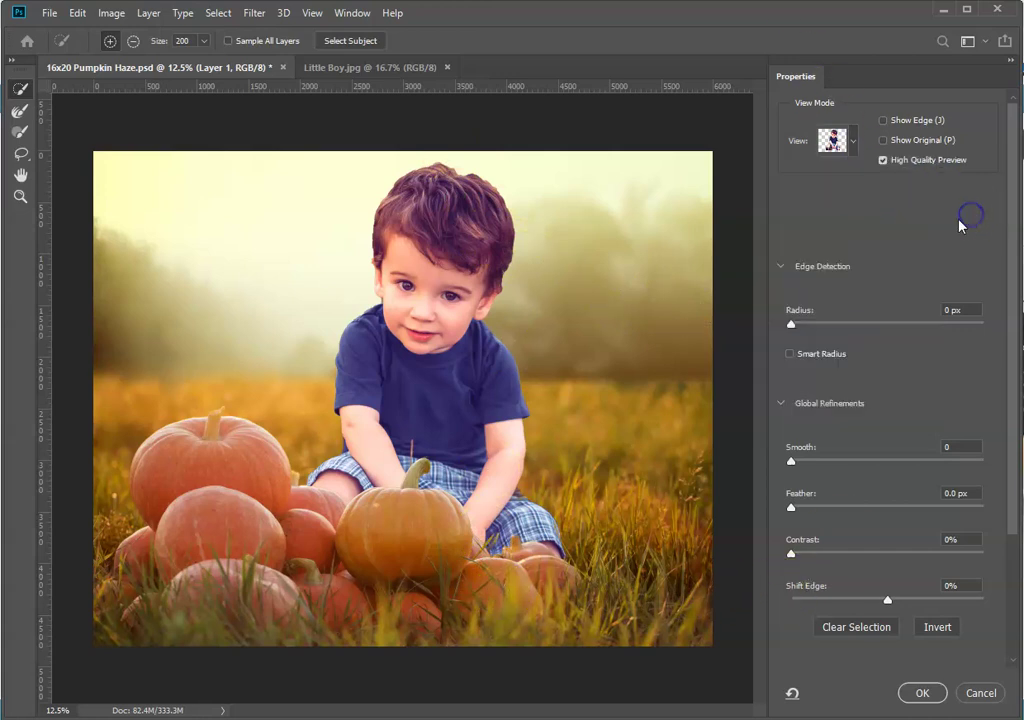
{"action": "left_click", "coordinate": [19, 197]}
- Zoom into the boy's hair and set a 39 px edge detection radius with Smart Radius on
{"action": "left_click", "coordinate": [462, 231]}
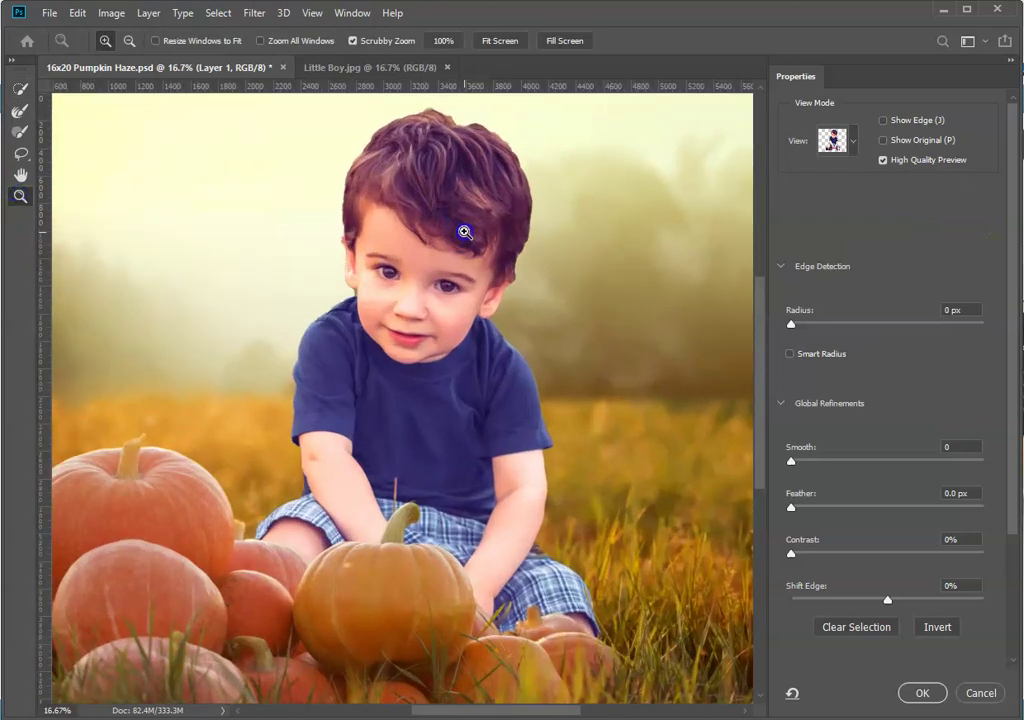
{"action": "left_click", "coordinate": [464, 231]}
{"action": "left_click_drag", "start_coordinate": [472, 235], "coordinate": [513, 328]}
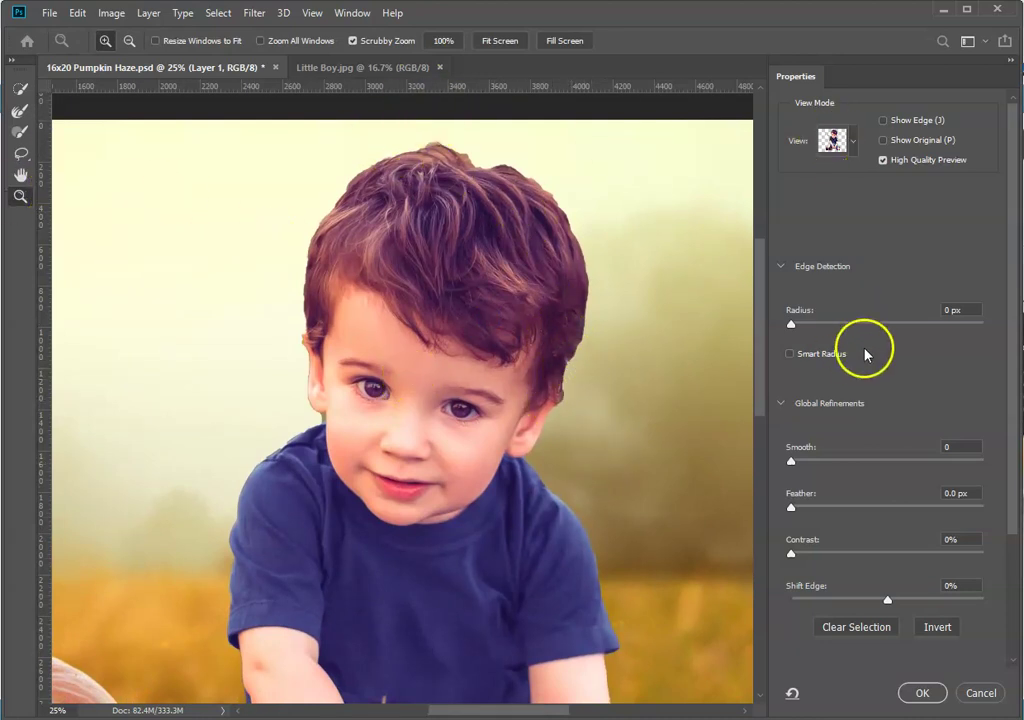
{"action": "left_click", "coordinate": [790, 355]}
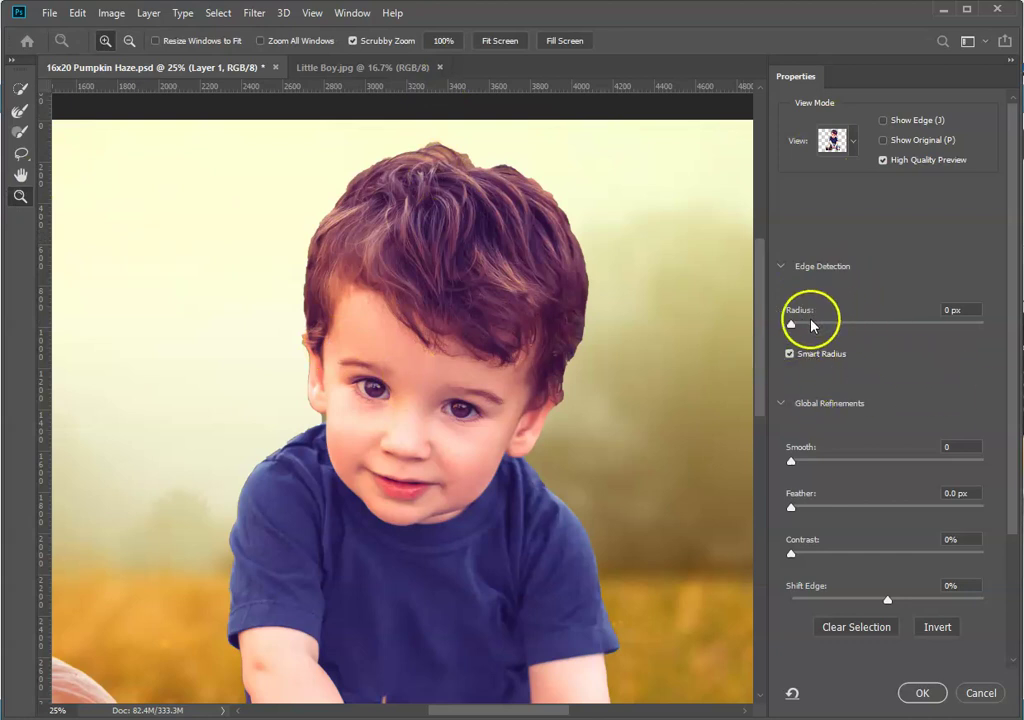
{"action": "left_click_drag", "start_coordinate": [795, 325], "coordinate": [890, 325]}
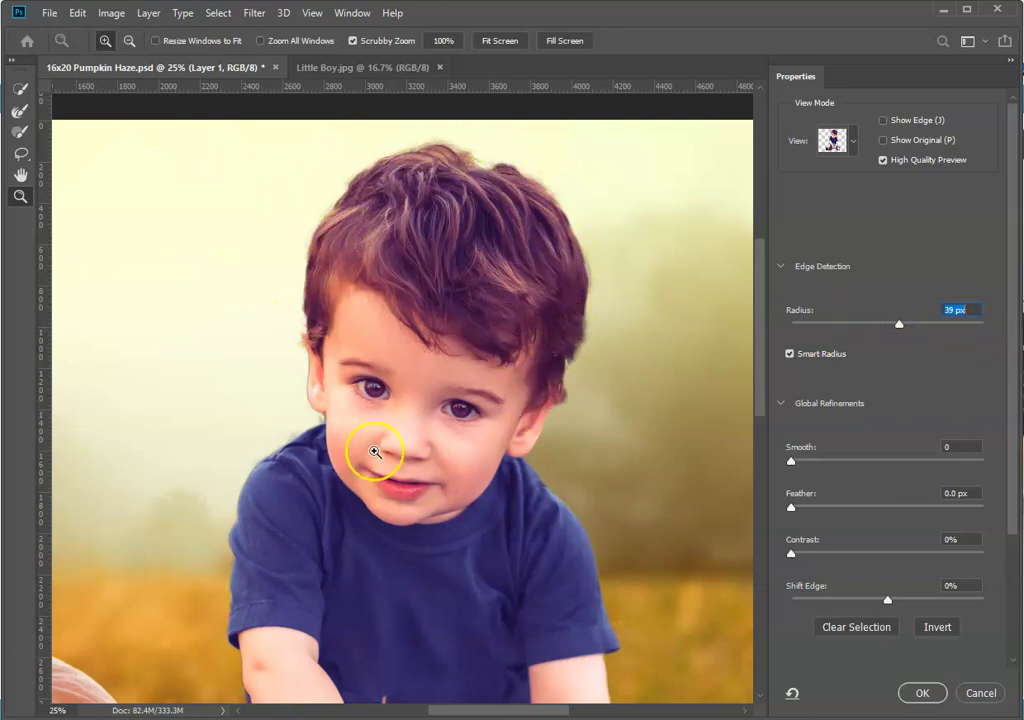
{"action": "left_click", "coordinate": [21, 112]}
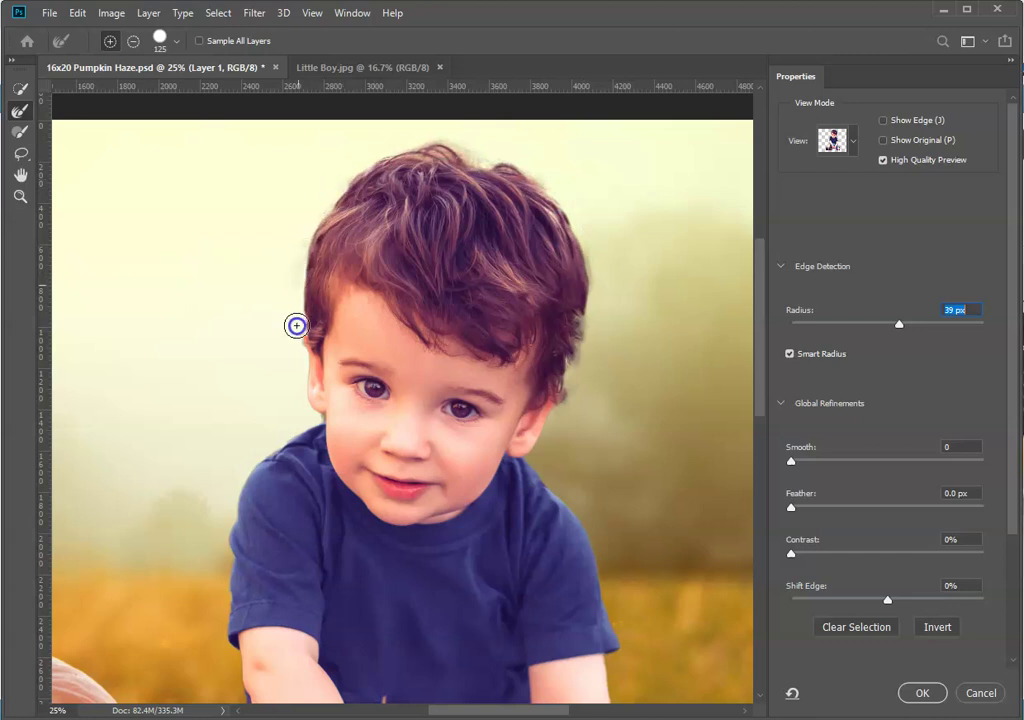
- Brush along the boy's hair edge, then set Contrast to 4% and Shift Edge to -29%
{"action": "left_click_drag", "start_coordinate": [297, 352], "coordinate": [301, 528]}
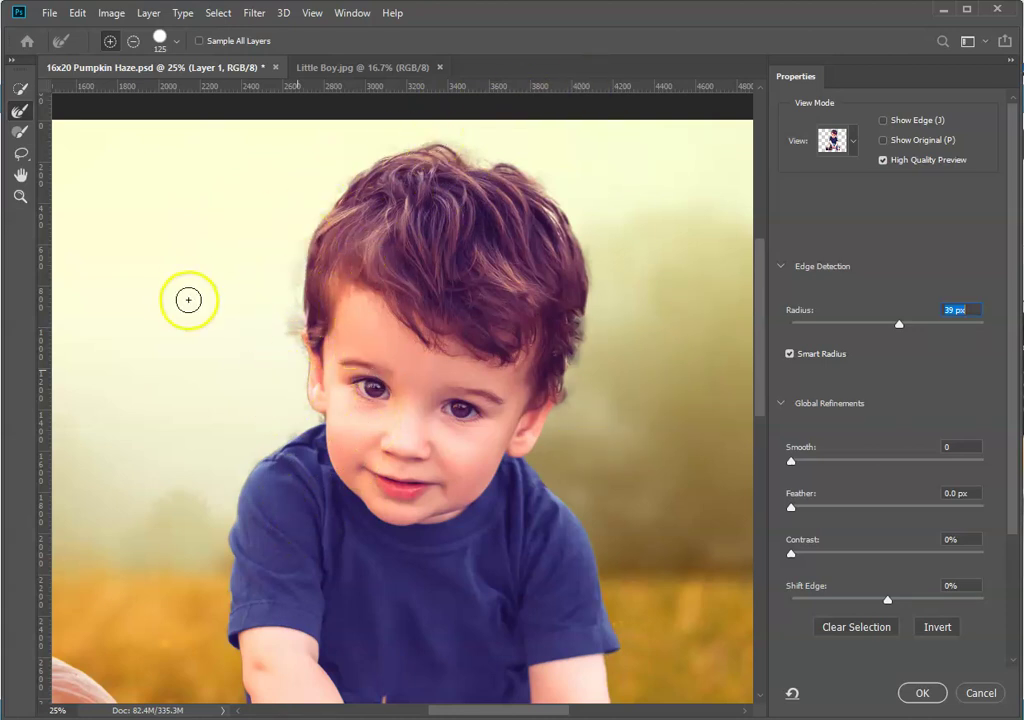
{"action": "left_click", "coordinate": [792, 554]}
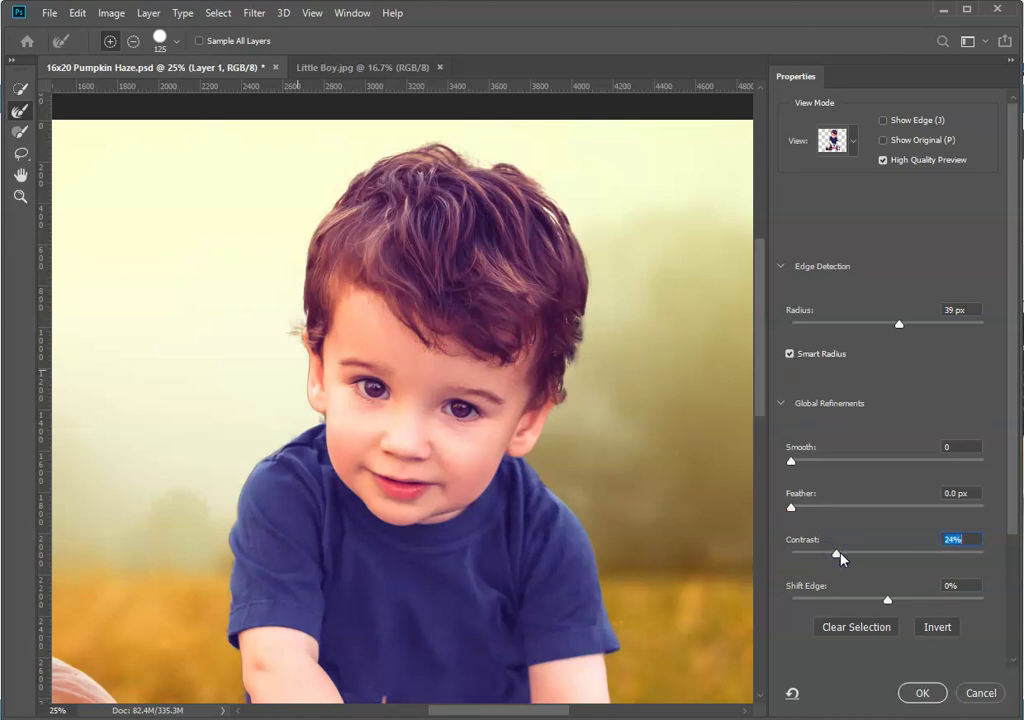
{"action": "left_click_drag", "start_coordinate": [841, 558], "coordinate": [821, 557]}
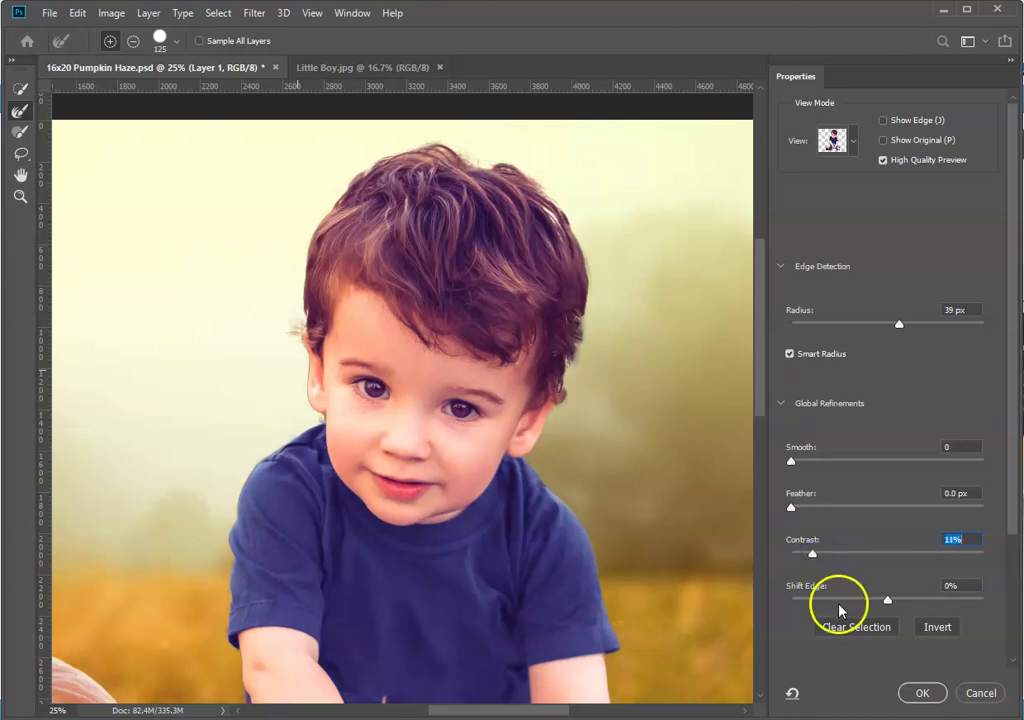
{"action": "left_click_drag", "start_coordinate": [887, 599], "coordinate": [884, 599]}
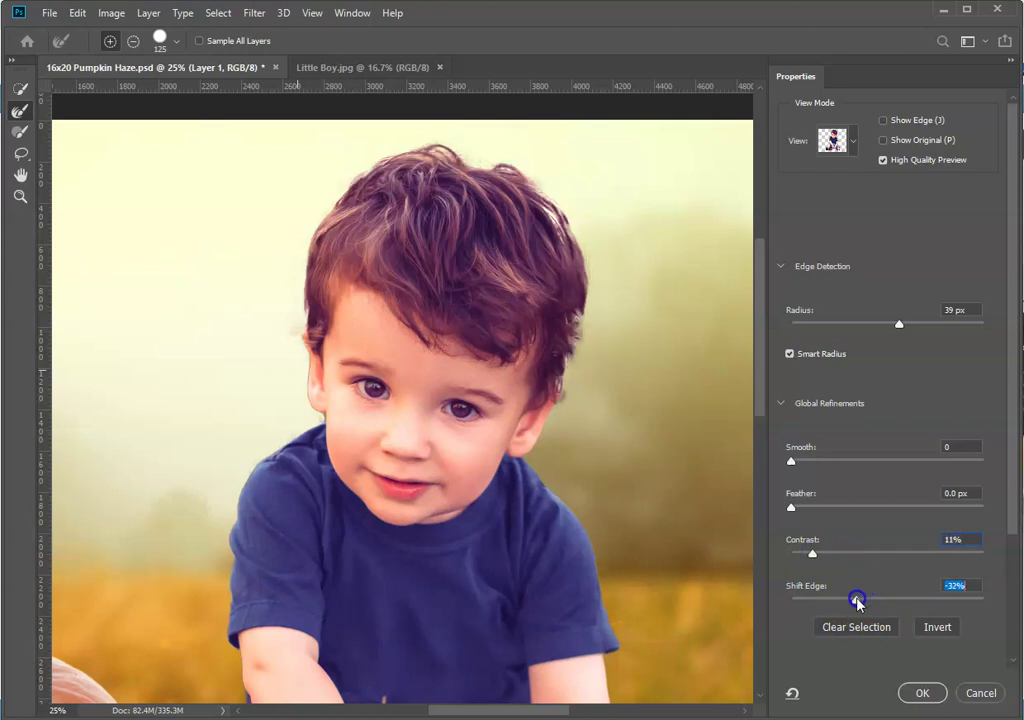
{"action": "left_click_drag", "start_coordinate": [857, 600], "coordinate": [863, 600]}
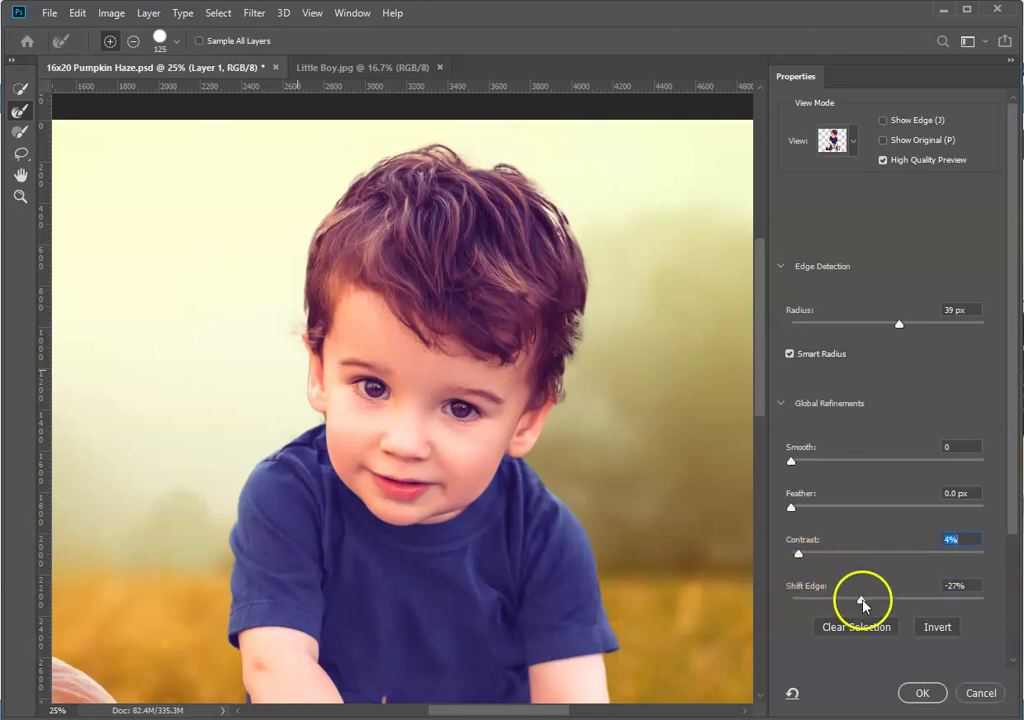
{"action": "left_click_drag", "start_coordinate": [861, 599], "coordinate": [867, 599]}
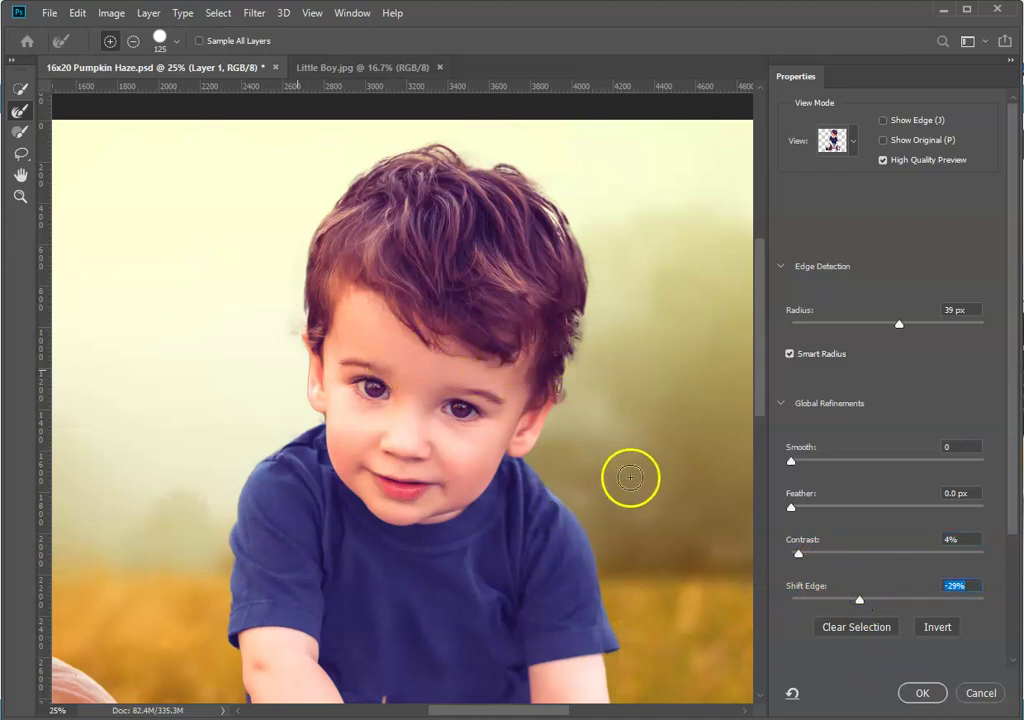
{"action": "left_click_drag", "start_coordinate": [761, 336], "coordinate": [774, 407]}
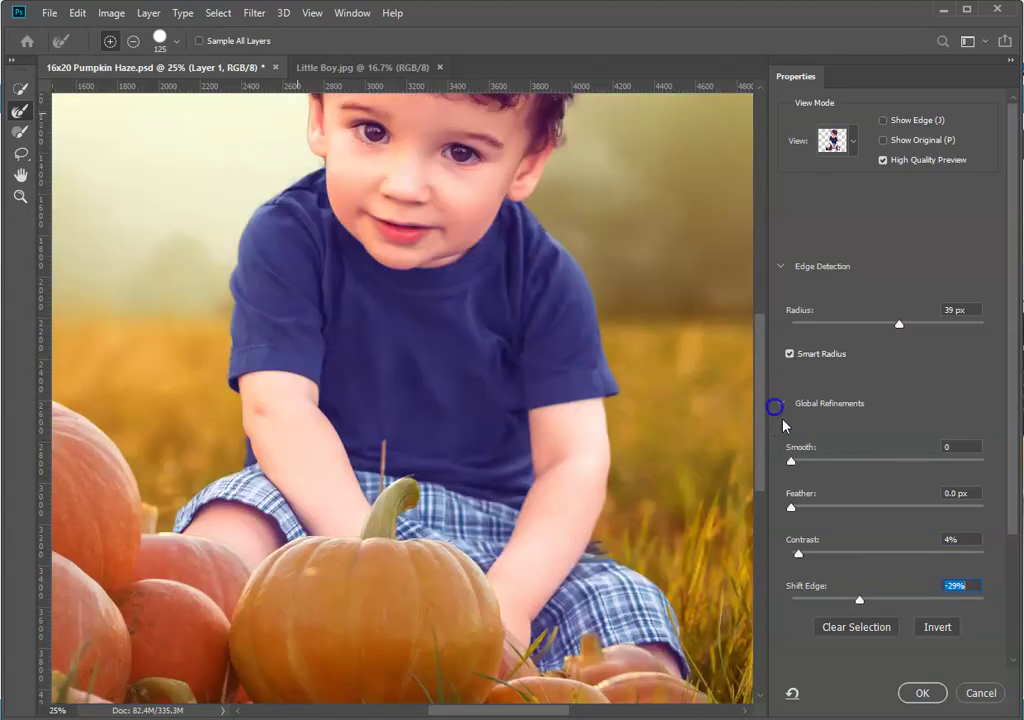
- Output the refined selection as Layer 1's mask and zoom out to view the whole composite
{"action": "left_click", "coordinate": [922, 692]}
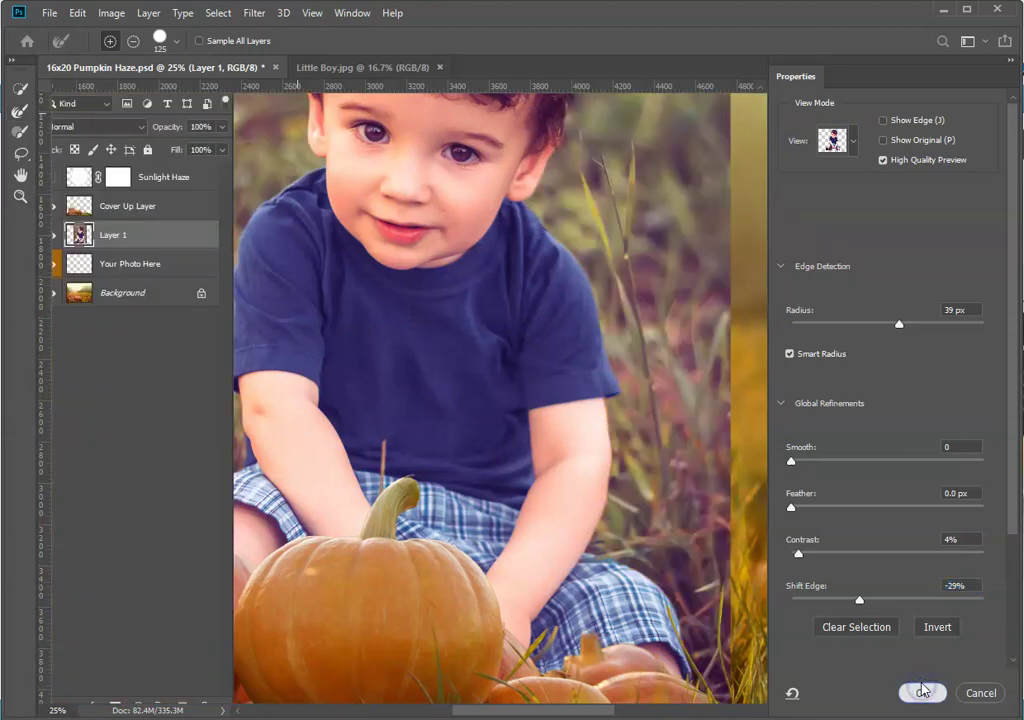
{"action": "left_click", "coordinate": [712, 300]}
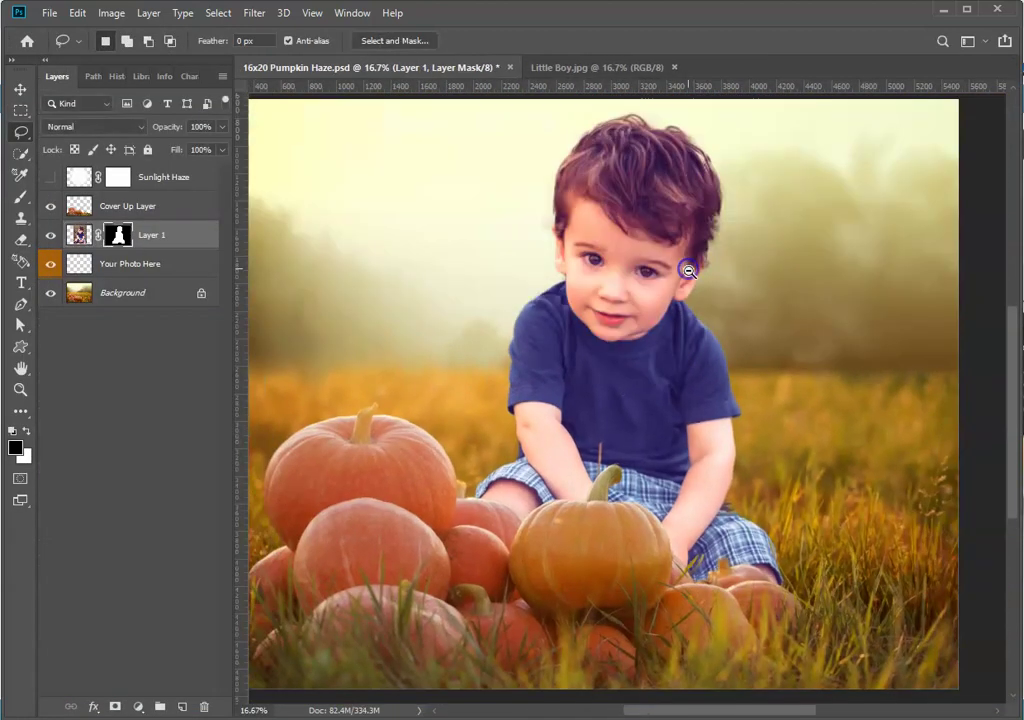
{"action": "left_click", "coordinate": [651, 263], "text": "alt"}
{"action": "mouse_move", "coordinate": [651, 263]}
{"action": "left_mouse_down"}
{"action": "mouse_move", "coordinate": [631, 368]}
{"action": "mouse_move", "coordinate": [677, 228]}
{"action": "mouse_move", "coordinate": [670, 268]}
{"action": "left_mouse_up"}
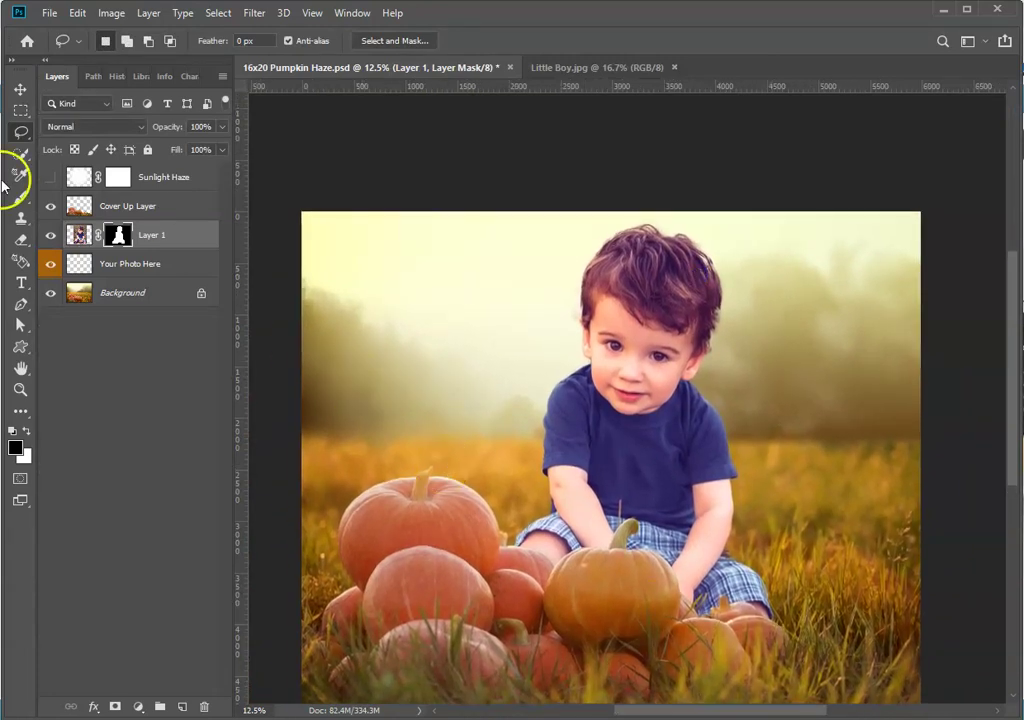
{"action": "left_click", "coordinate": [169, 237]}
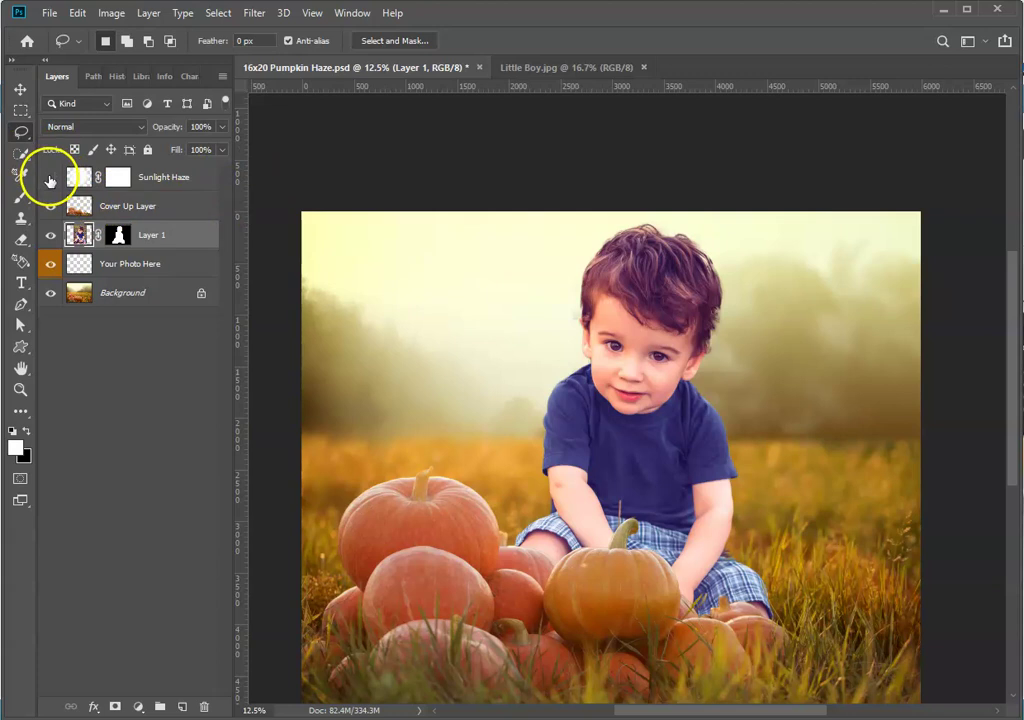
- Show the Sunlight Haze layer and lower its fill to 64%
{"action": "left_click", "coordinate": [50, 177]}
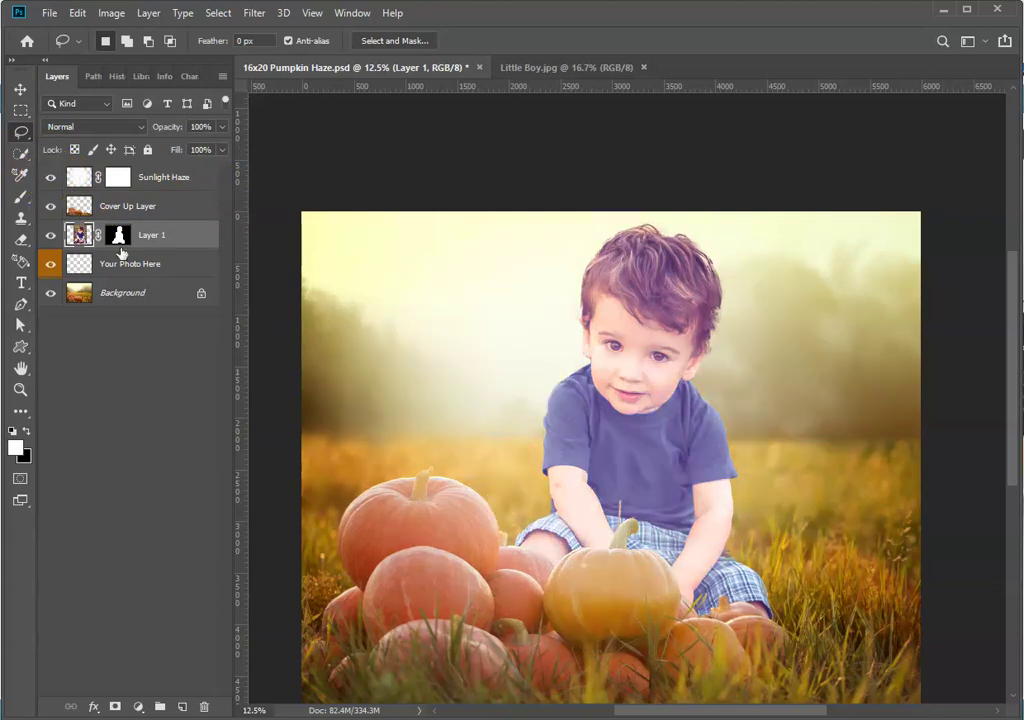
{"action": "left_click", "coordinate": [170, 177]}
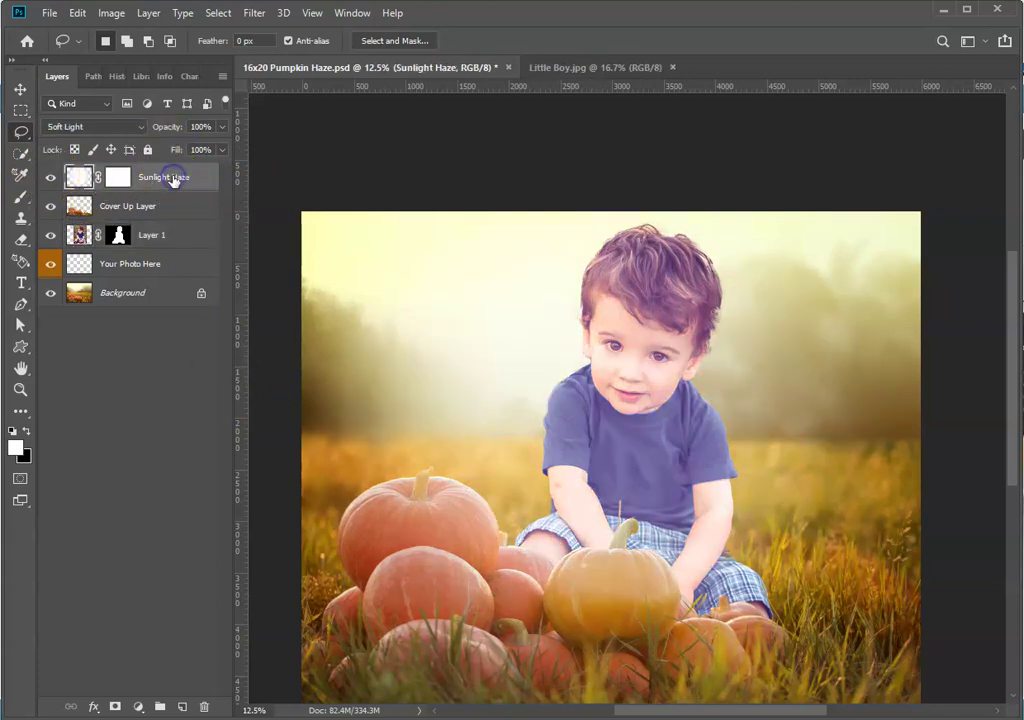
{"action": "left_click", "coordinate": [222, 149]}
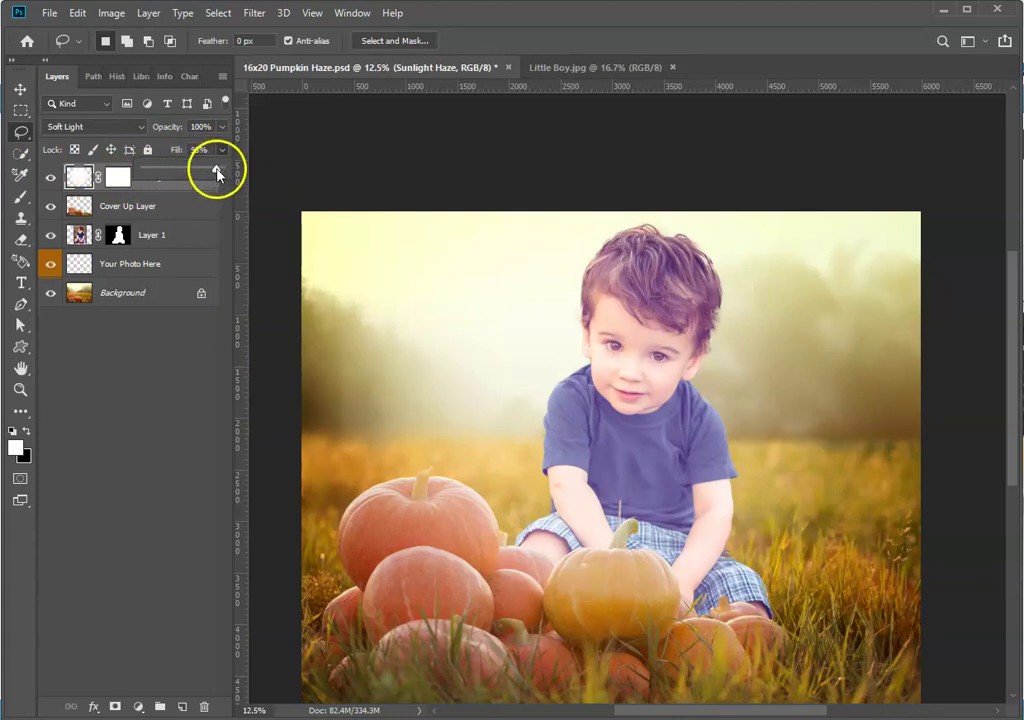
{"action": "left_click_drag", "start_coordinate": [218, 170], "coordinate": [192, 168]}
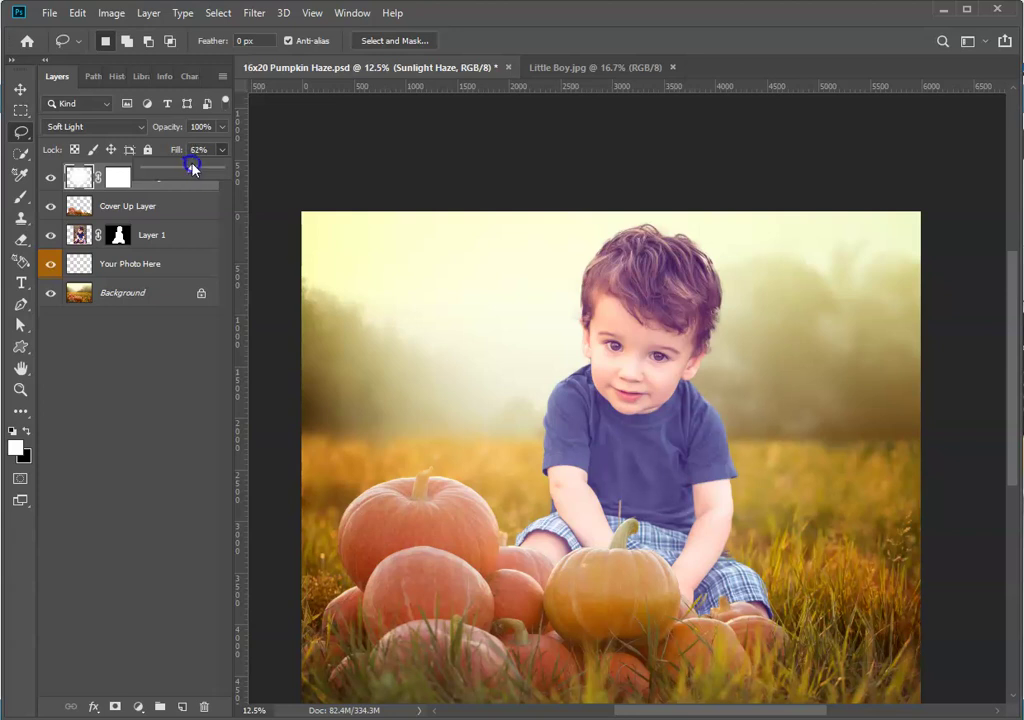
{"action": "left_click_drag", "start_coordinate": [194, 167], "coordinate": [194, 167]}
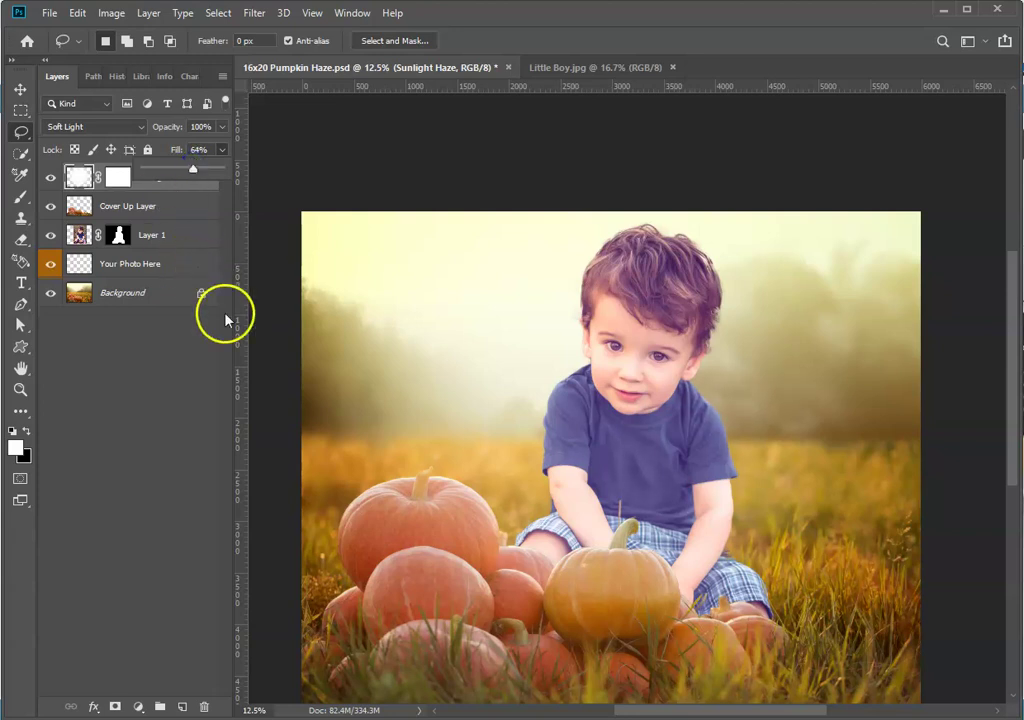
{"action": "left_click", "coordinate": [232, 455]}
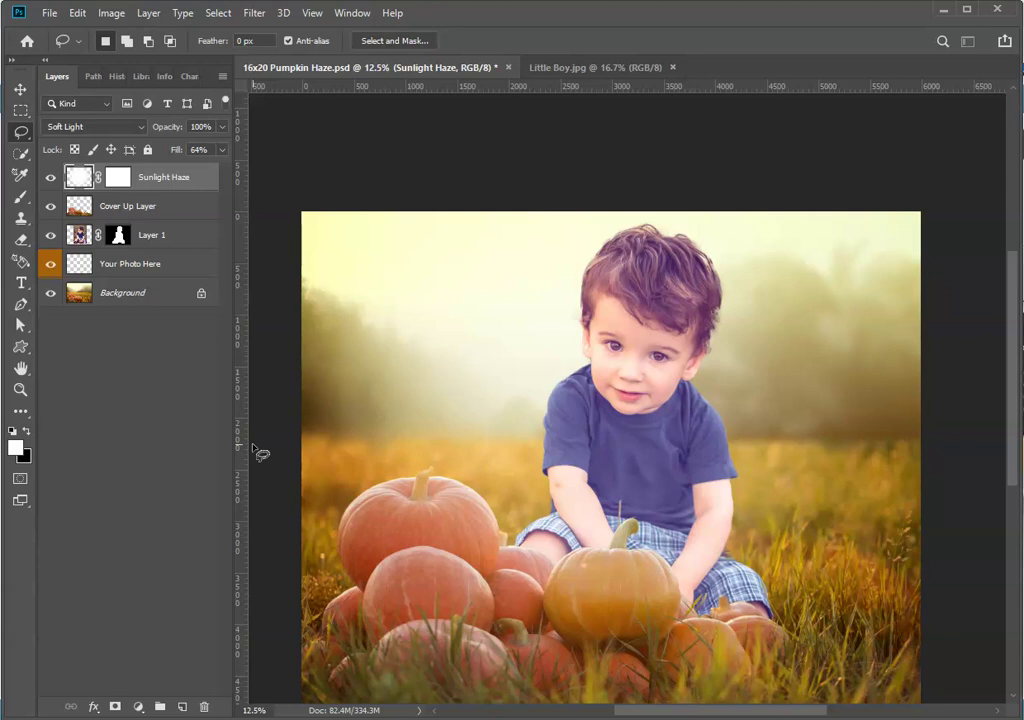
{"action": "mouse_move", "coordinate": [258, 455]}
{"action": "left_mouse_down"}
{"action": "mouse_move", "coordinate": [266, 442]}
{"action": "mouse_move", "coordinate": [258, 471]}
{"action": "left_mouse_up"}
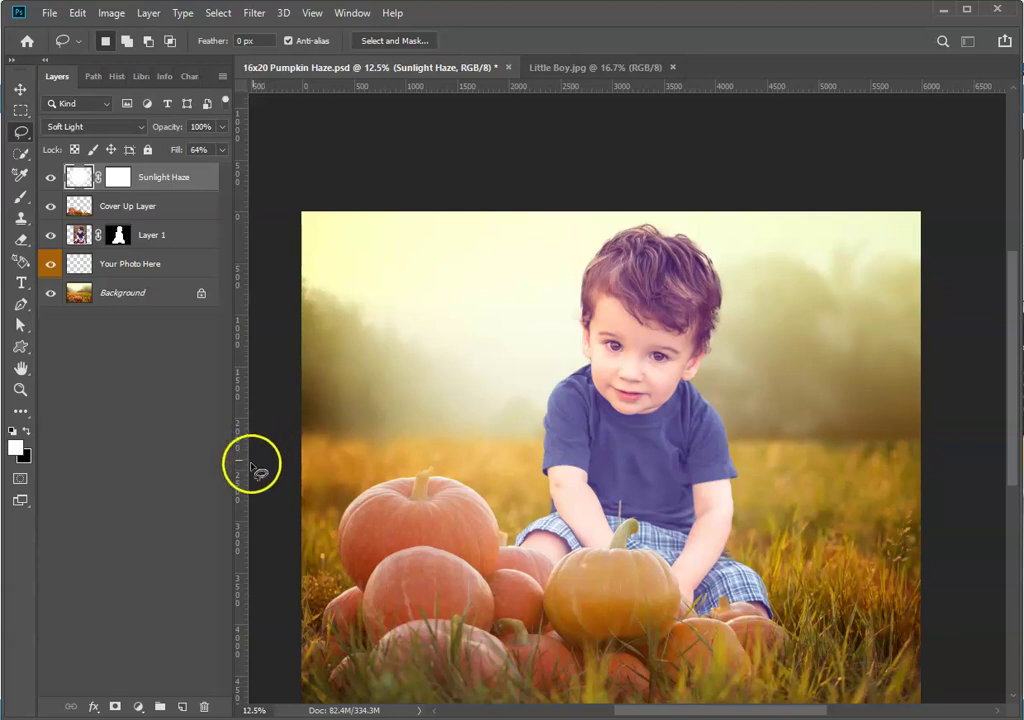